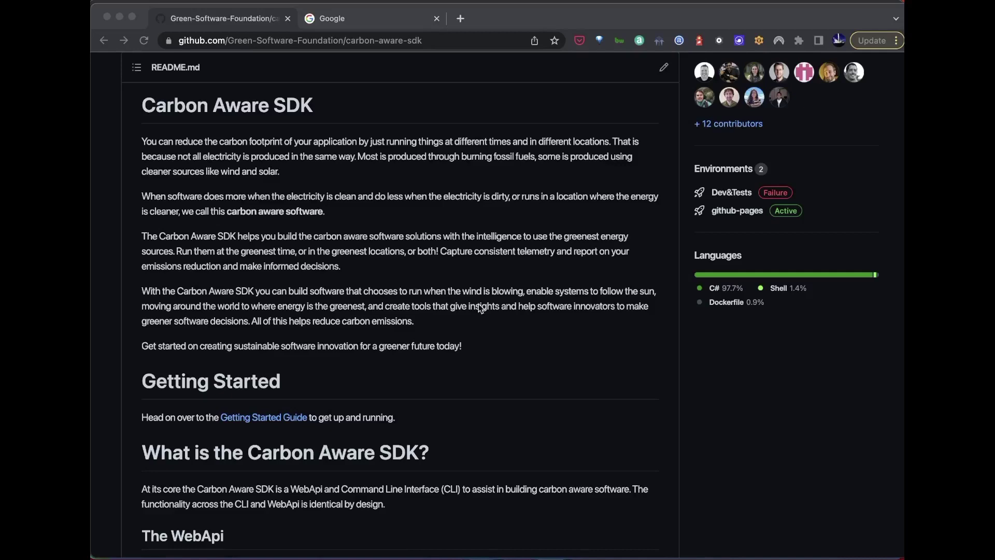
pyautogui.scroll(15, 478, 304)
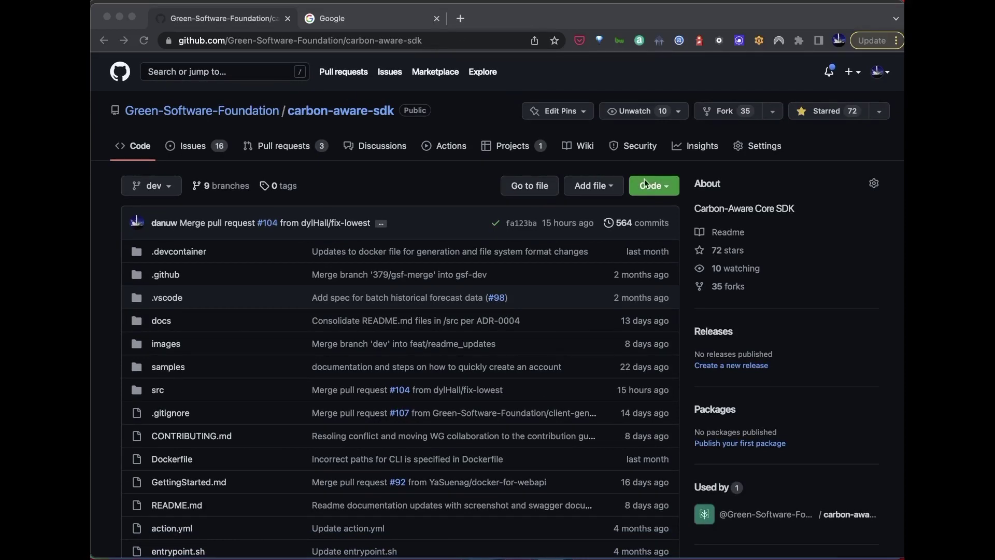
# - Copy the carbon-aware-sdk HTTPS clone URL from GitHub's Code menu
pyautogui.click(662, 187)
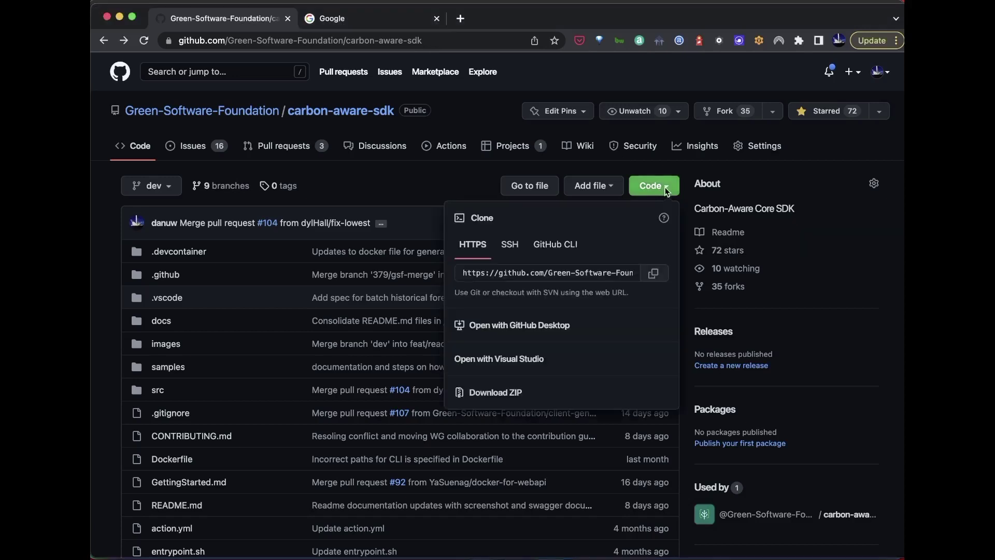
pyautogui.click(656, 275)
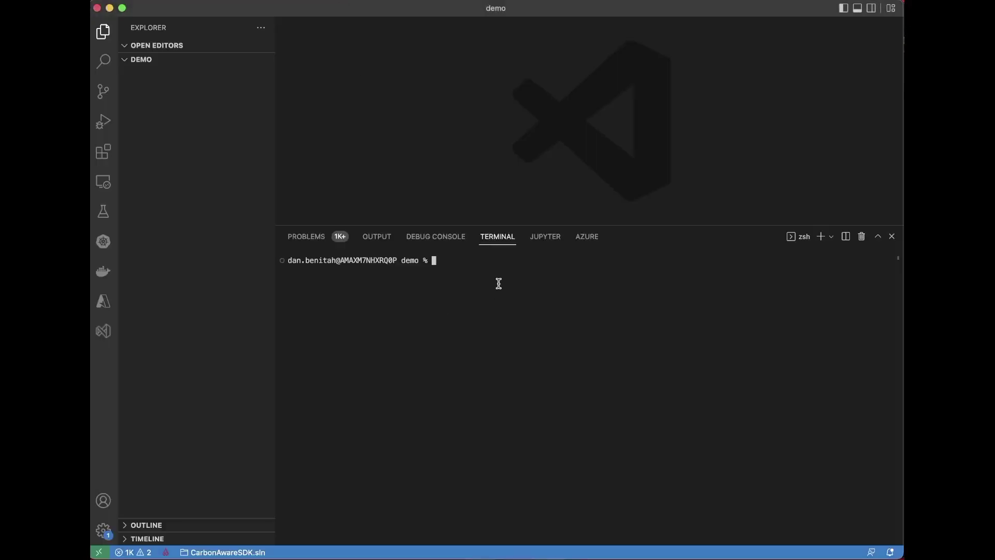
pyautogui.write('git ')
pyautogui.write('clone')
# - Git clone carbon-aware-sdk, then expand carbon-aware-sdk > src > CarbonAware.WebApi > src in Explorer
pyautogui.press('cmd+v')
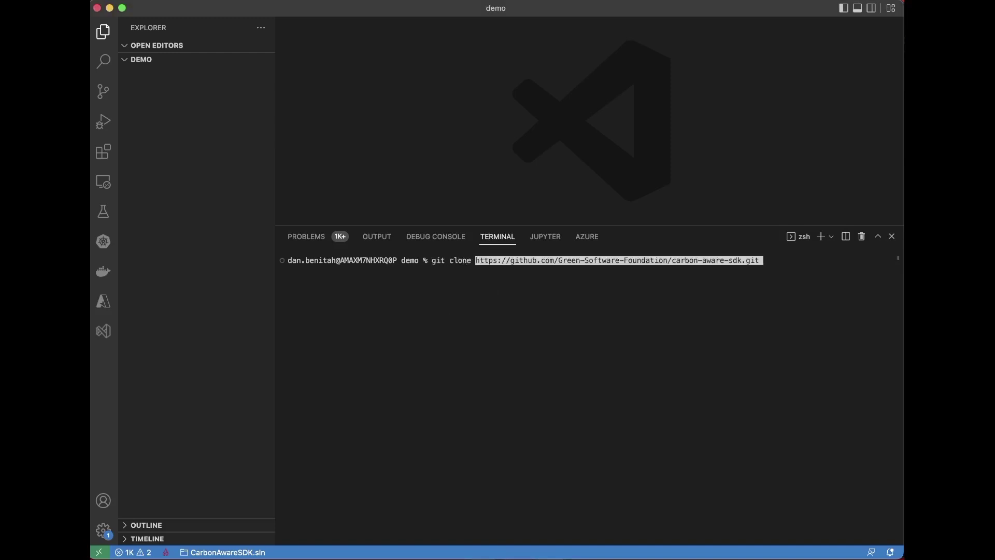
pyautogui.press('Return')
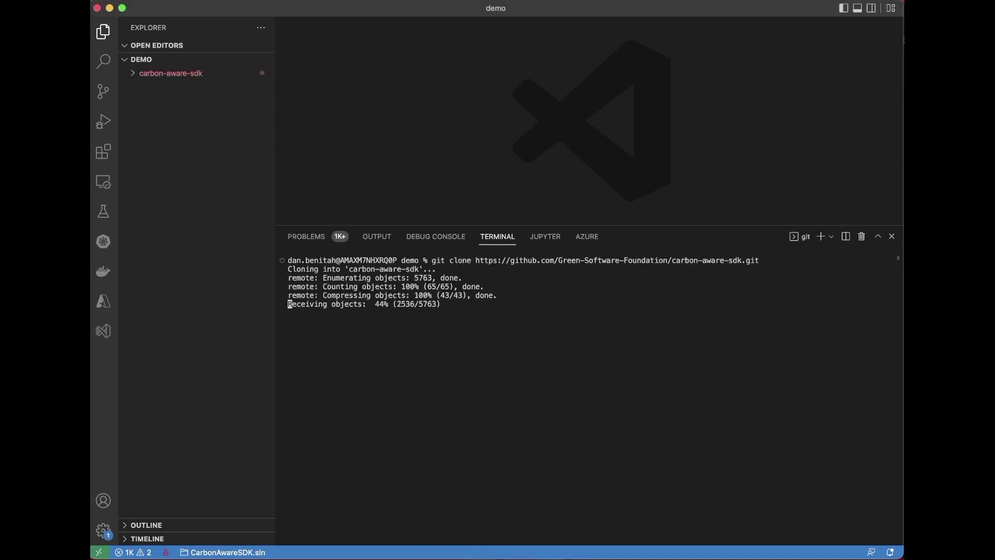
pyautogui.click(132, 74)
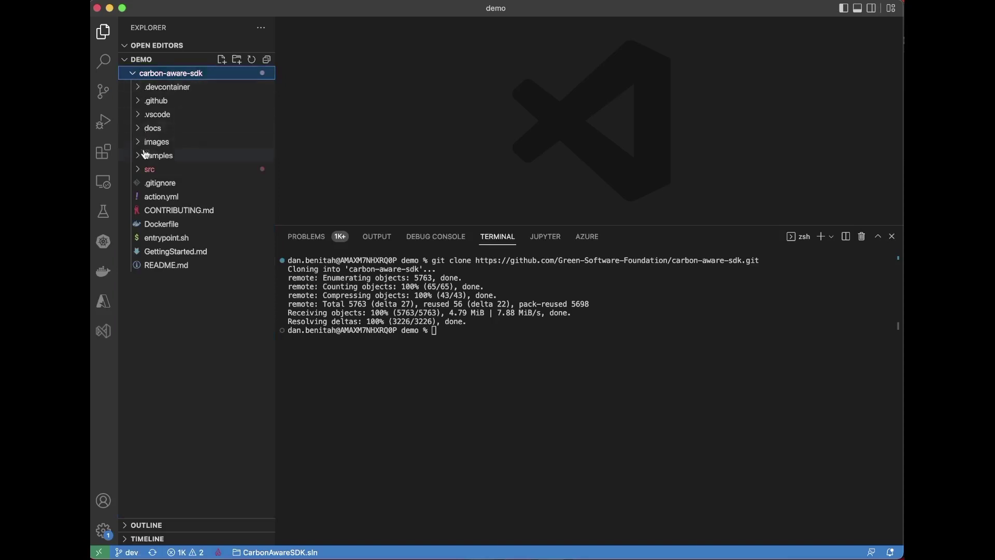
pyautogui.click(137, 169)
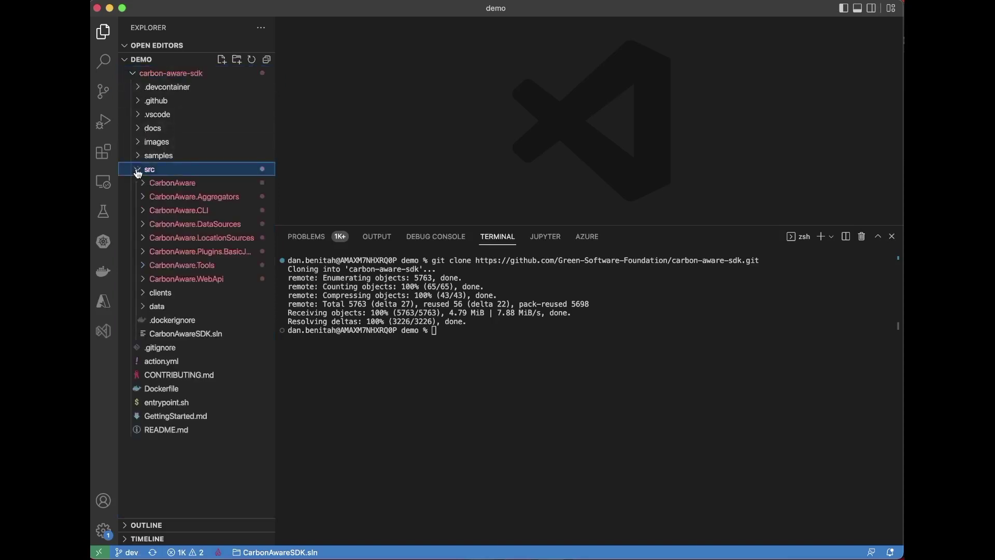
pyautogui.click(181, 279)
pyautogui.click(161, 294)
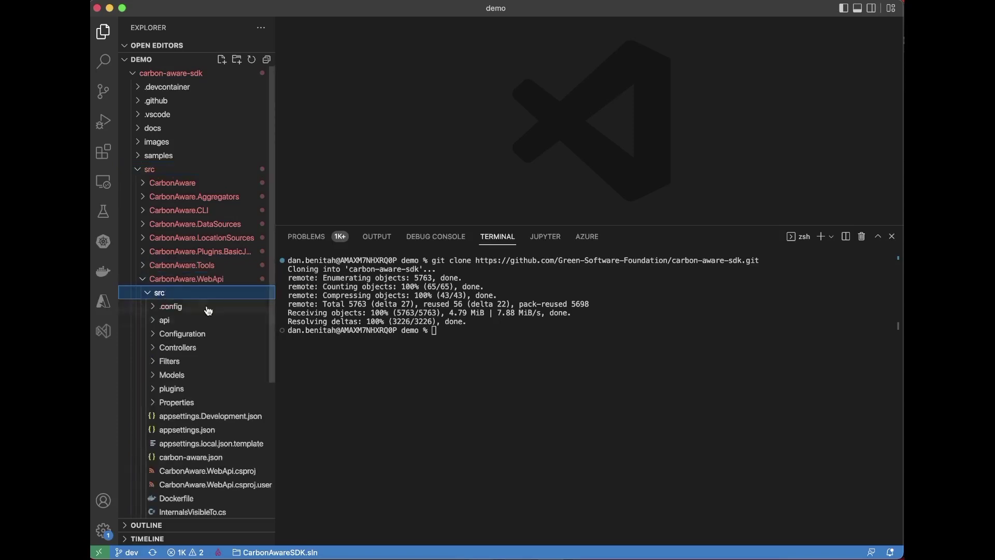
pyautogui.write('c')
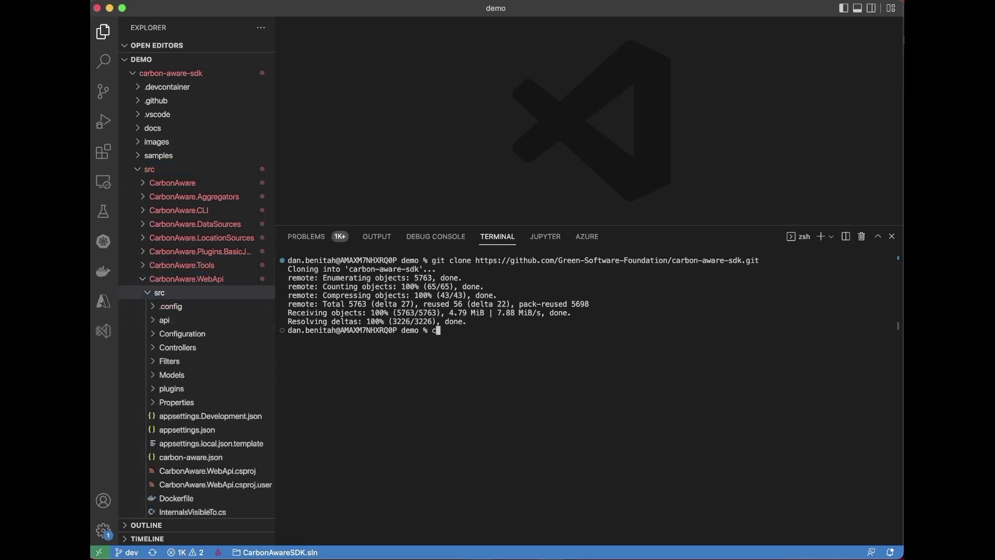
pyautogui.write('d ca')
# - Change the terminal directory to carbon-aware-sdk/src/CarbonAware.WebApi/src
pyautogui.press('Tab')
pyautogui.write('src/')
pyautogui.write('Ca')
pyautogui.press('Tab')
pyautogui.write('.W')
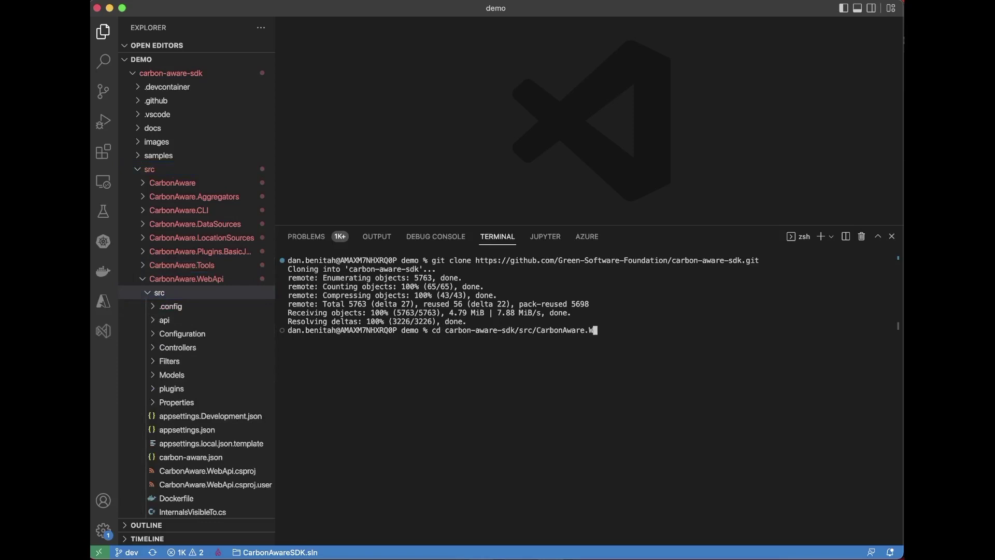
pyautogui.write('e')
pyautogui.press('Tab')
pyautogui.write('src/')
pyautogui.press('Return')
pyautogui.write('do')
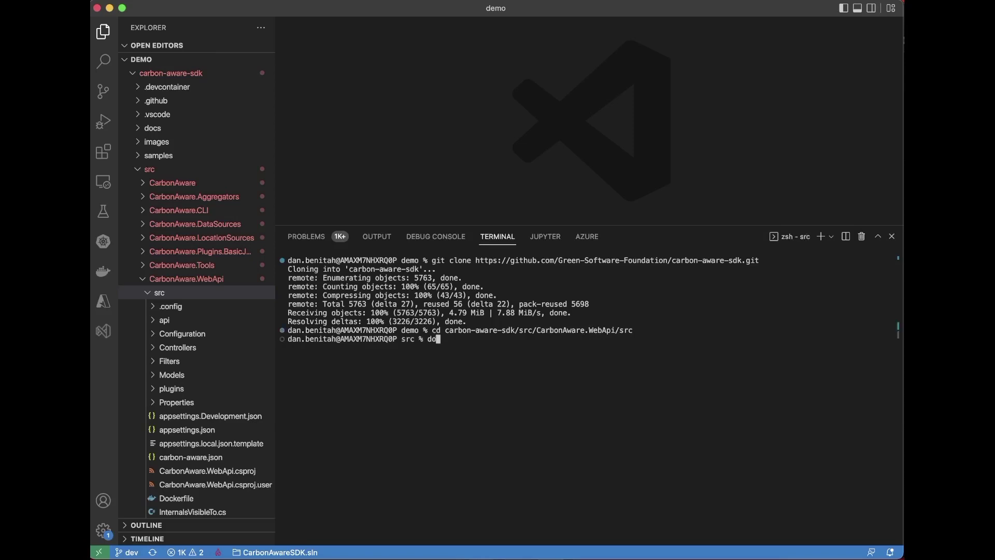
pyautogui.write('tnet ')
pyautogui.write('run')
pyautogui.press('Return')
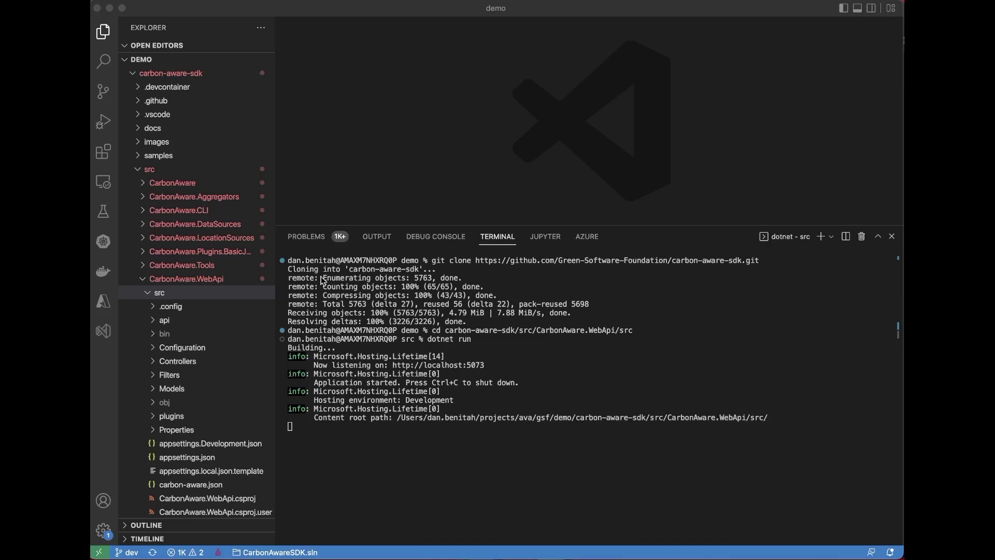
pyautogui.moveTo(500, 364); pyautogui.dragTo(390, 365)
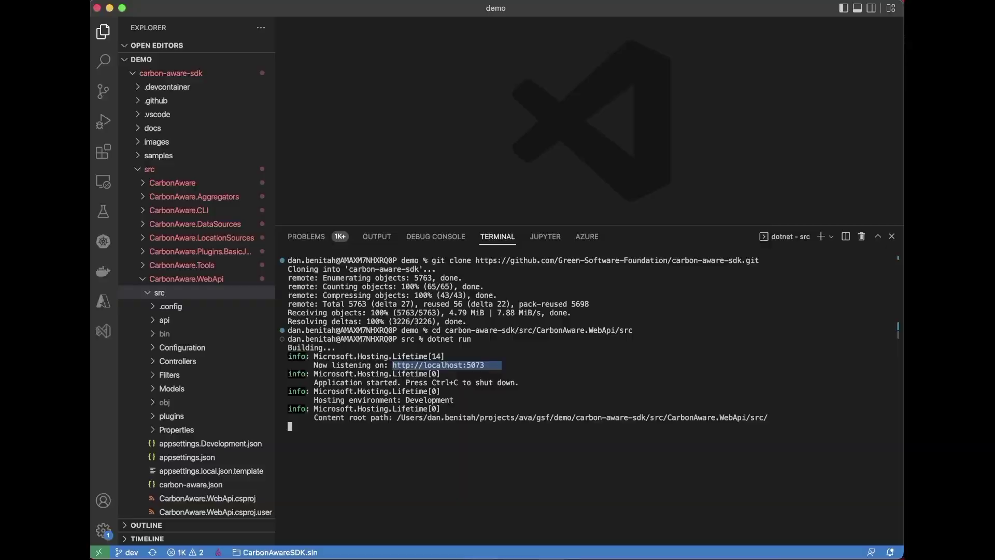
pyautogui.press('super+Tab')
# - Load localhost:5073/swagger/index.html in Chrome from the address-bar suggestion
pyautogui.click(374, 22)
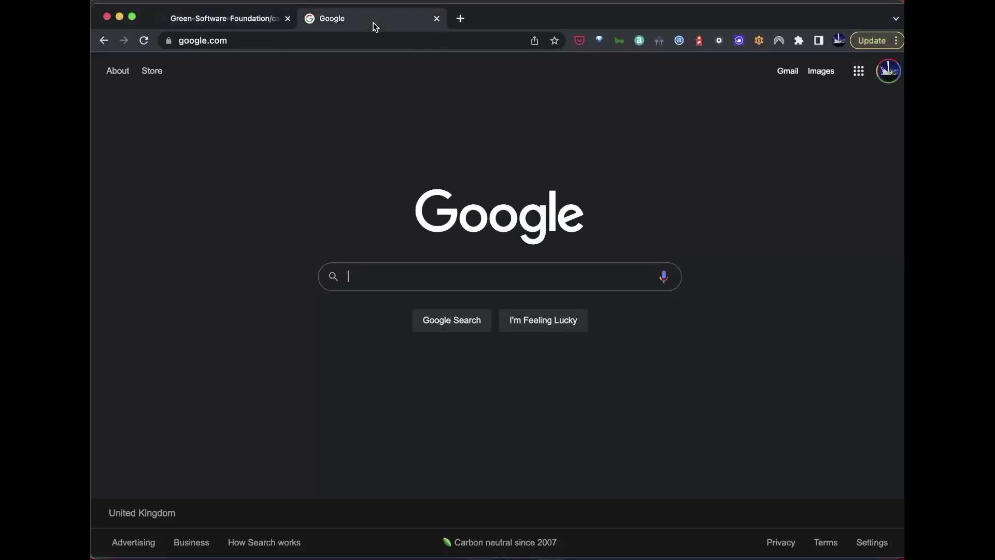
pyautogui.click(260, 43)
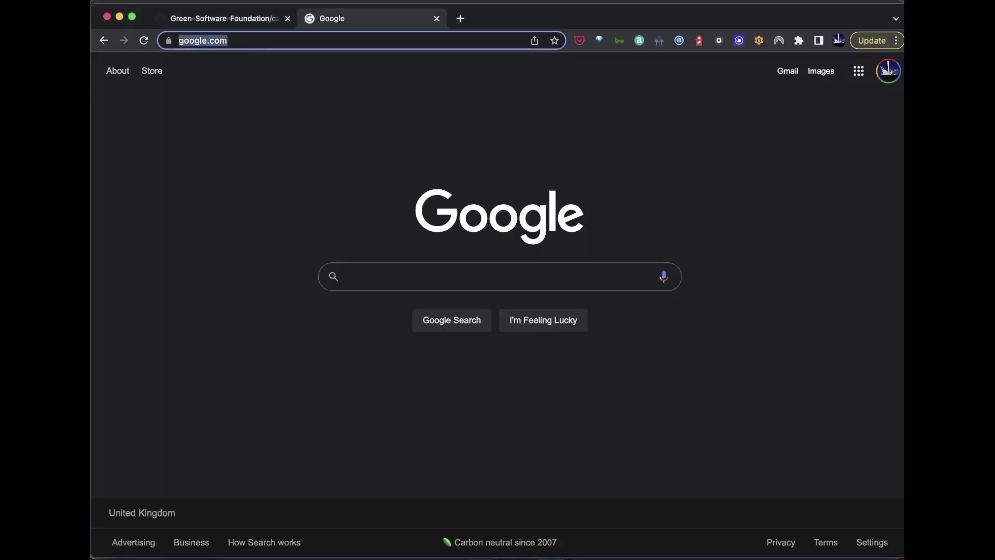
pyautogui.write('localhost:5073')
pyautogui.press('Down')
pyautogui.press('Down')
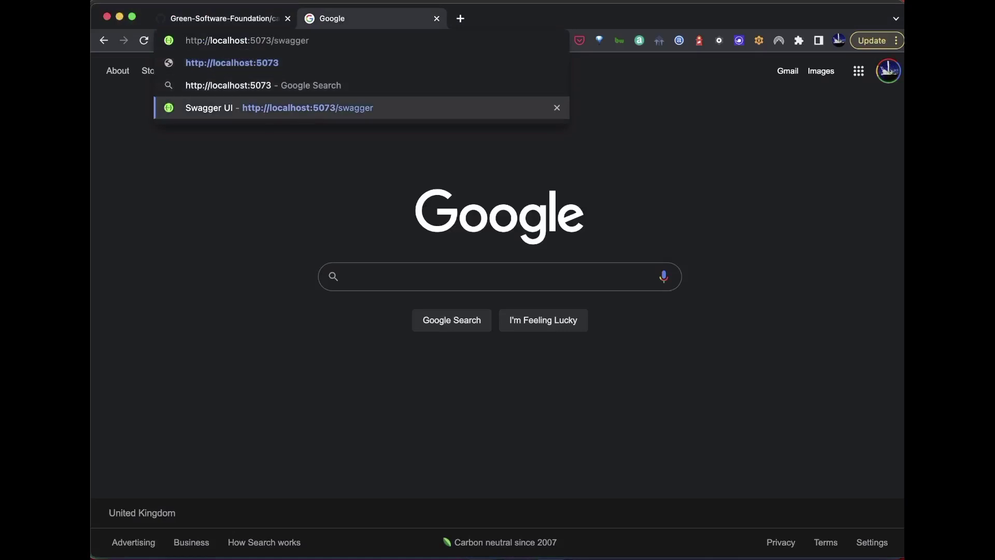
pyautogui.press('Return')
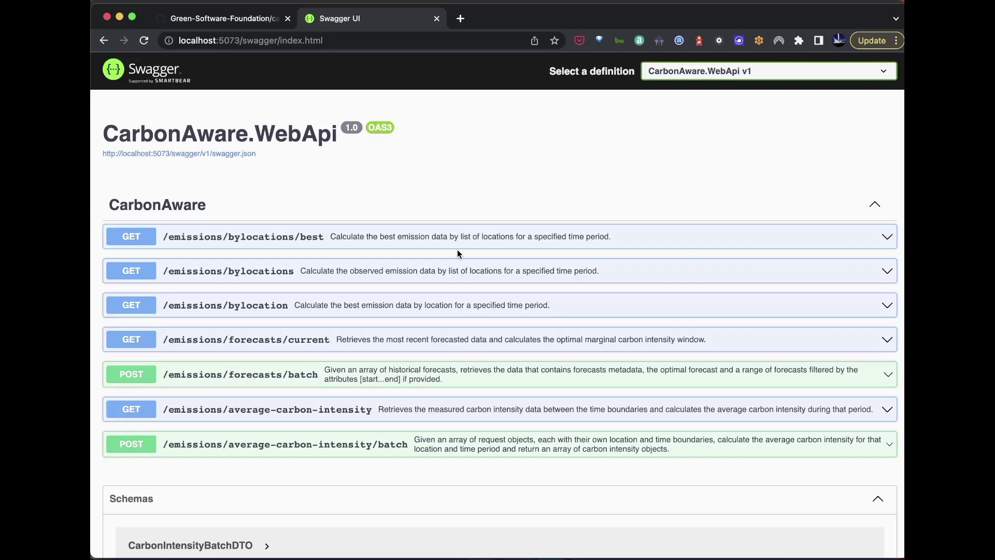
# - Expand the GET /emissions/bylocations/best operation
pyautogui.click(473, 238)
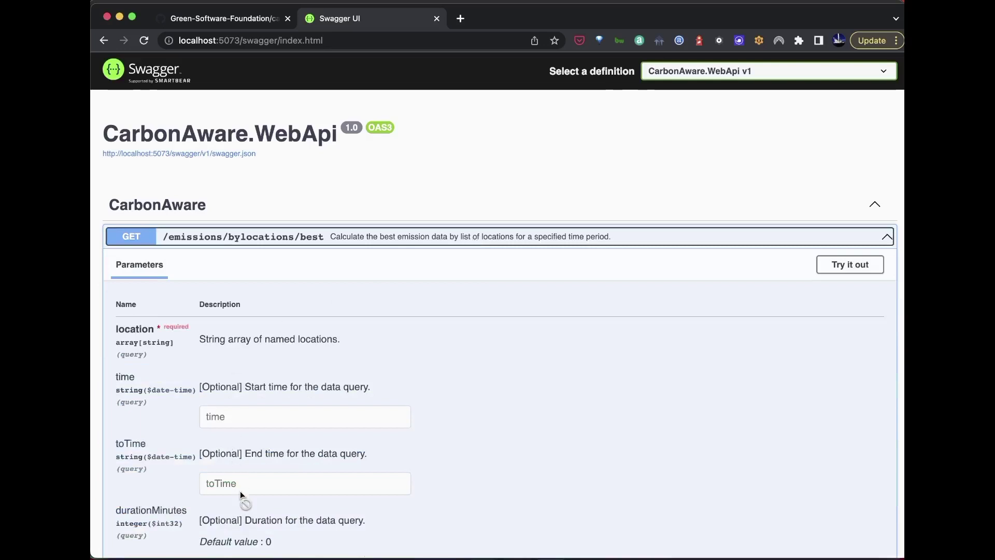
pyautogui.scroll(-5, 478, 318)
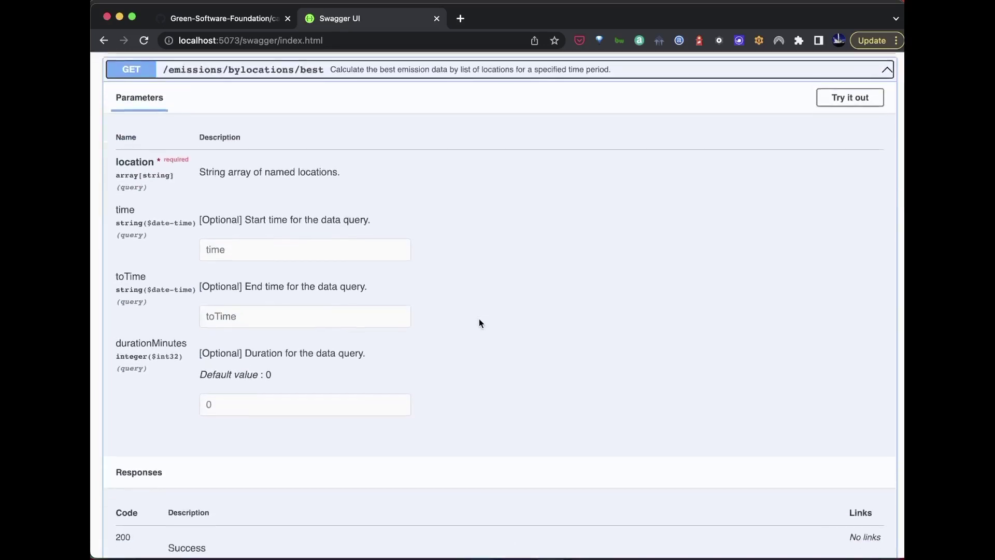
pyautogui.scroll(1, 506, 296)
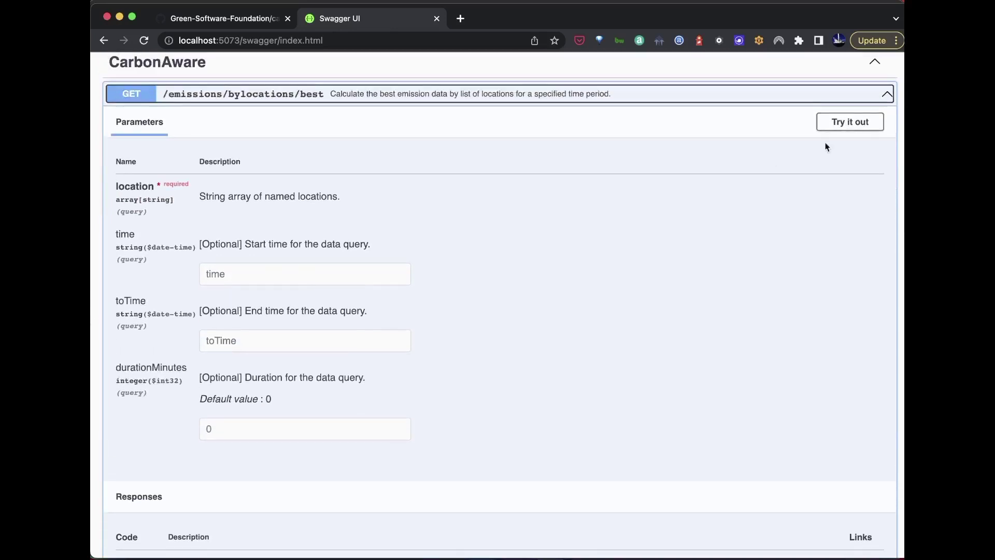
# - Turn on Try it out and enter uksouth as the first location item
pyautogui.click(844, 125)
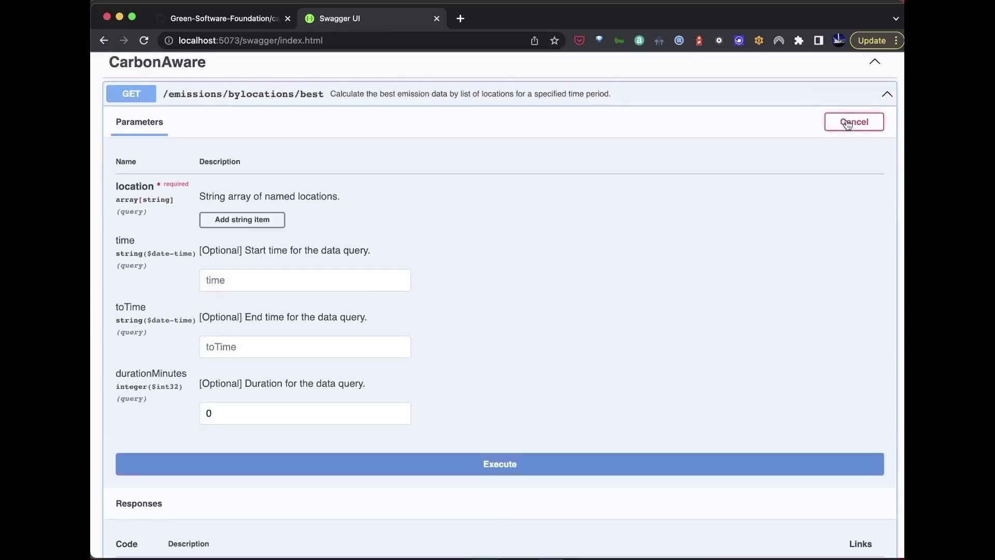
pyautogui.click(236, 222)
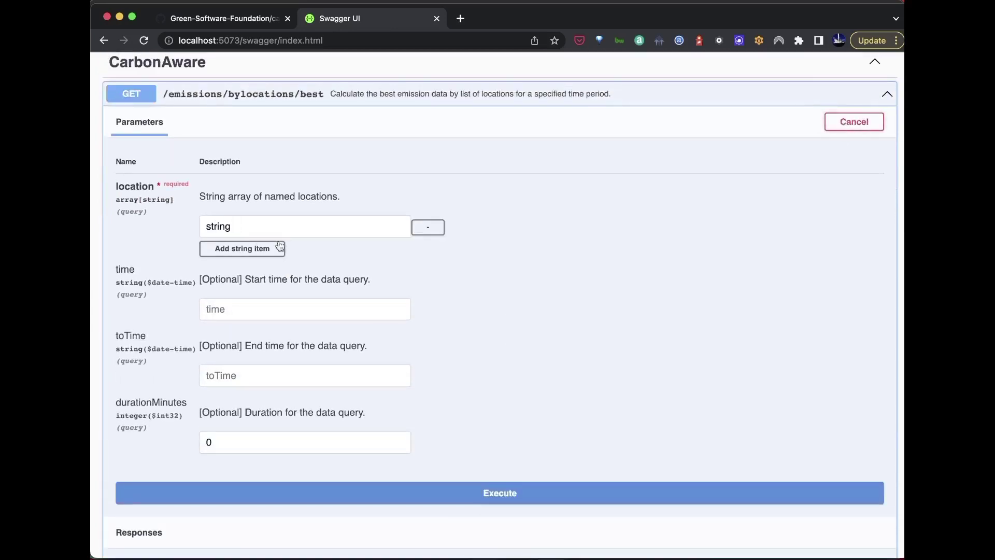
pyautogui.click(267, 225)
pyautogui.doubleClick(258, 226)
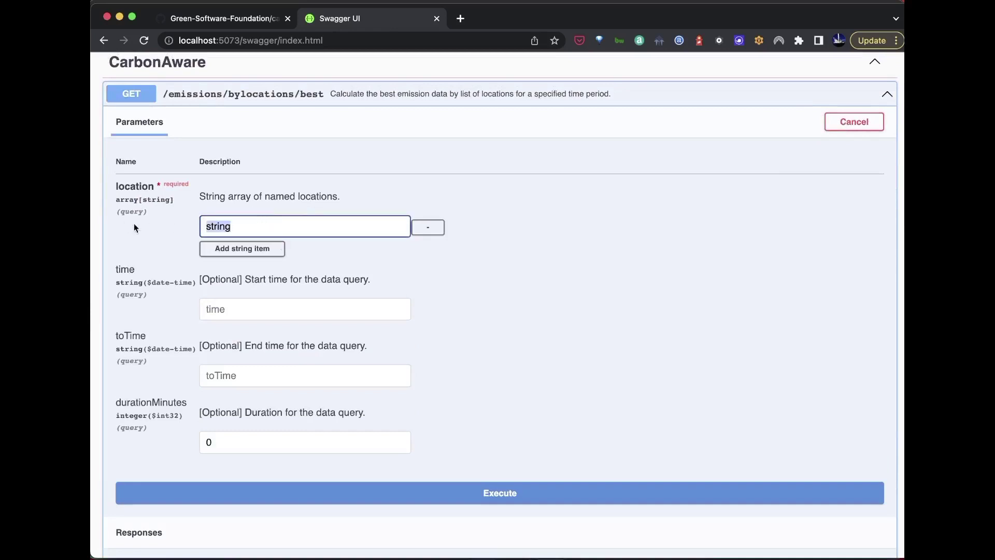
pyautogui.write('uksourt')
pyautogui.press('BackSpace')
pyautogui.write('th')
# - Add two more location items, setting both to northeurope
pyautogui.click(233, 248)
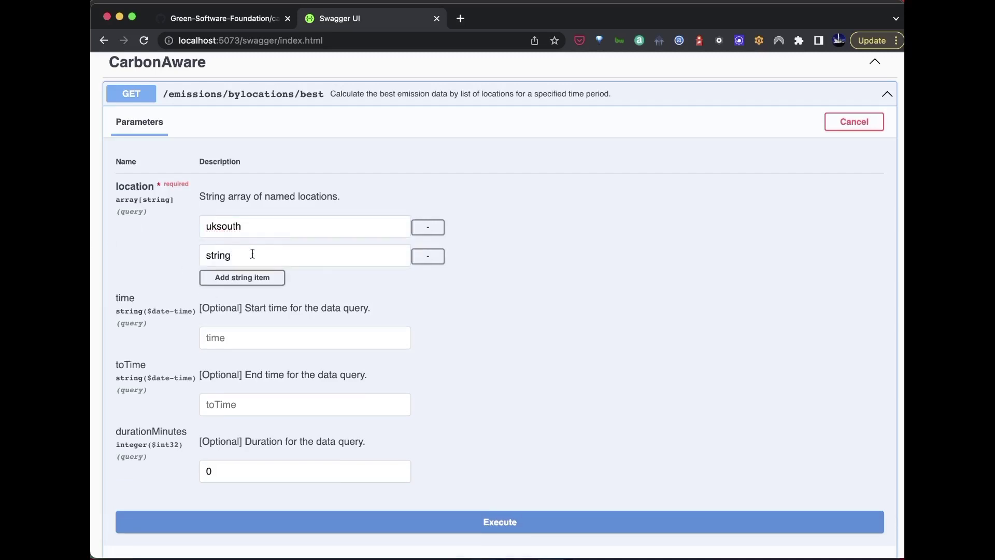
pyautogui.doubleClick(234, 255)
pyautogui.write('nort')
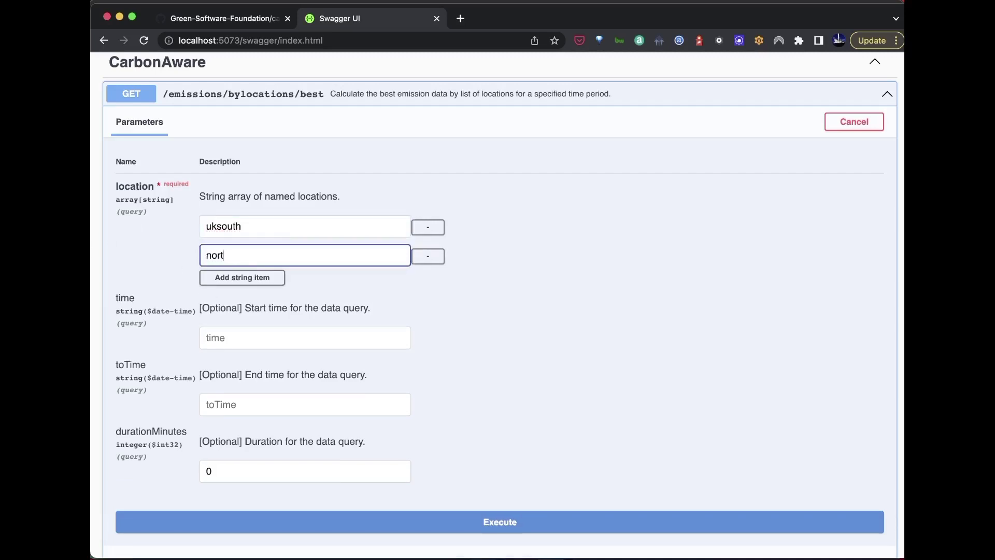
pyautogui.write('heurp')
pyautogui.press('BackSpace')
pyautogui.write('op')
pyautogui.write('e')
pyautogui.click(248, 279)
pyautogui.moveTo(248, 280); pyautogui.dragTo(118, 274)
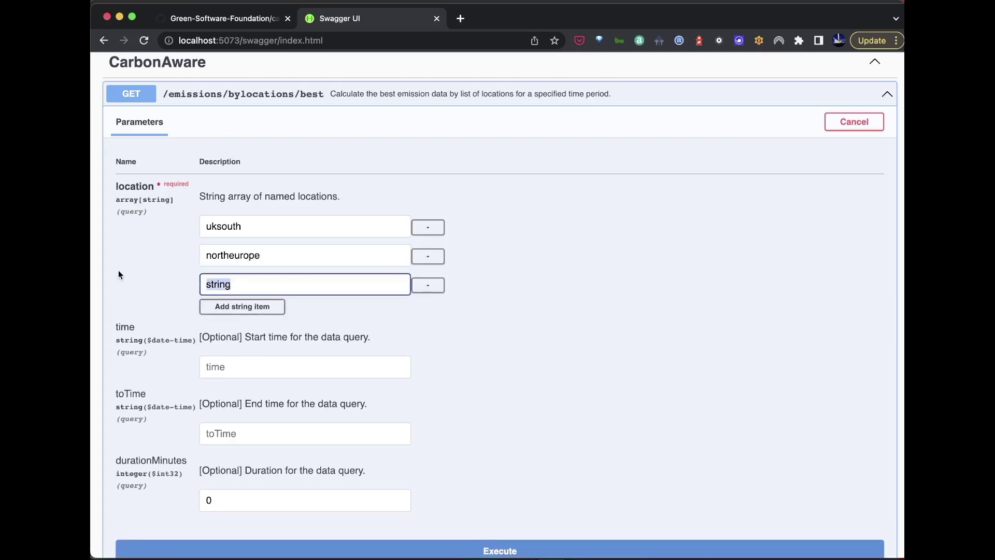
pyautogui.write('north')
pyautogui.write('europe')
pyautogui.click(565, 296)
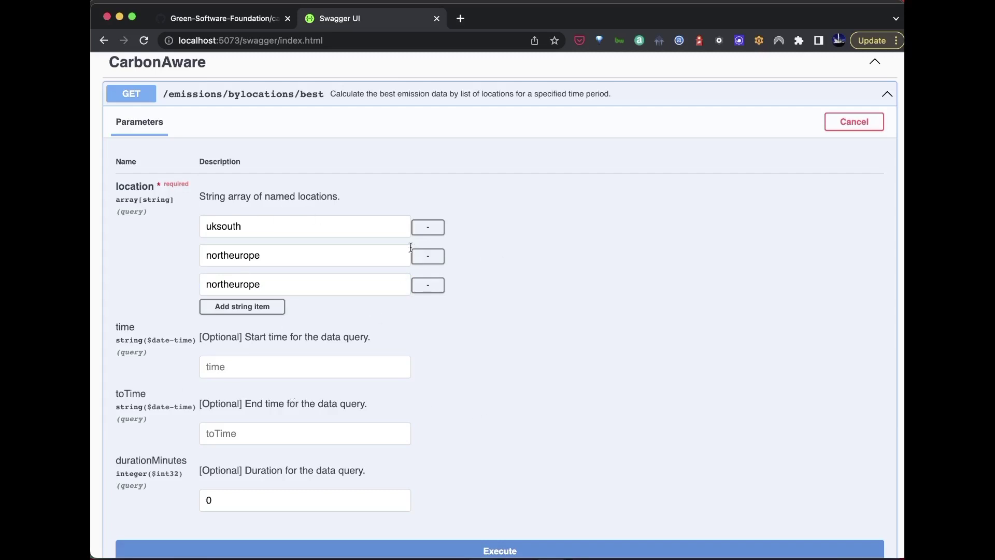
pyautogui.rightClick(582, 378)
pyautogui.click(555, 316)
pyautogui.scroll(-3, 510, 266)
pyautogui.scroll(-2, 511, 265)
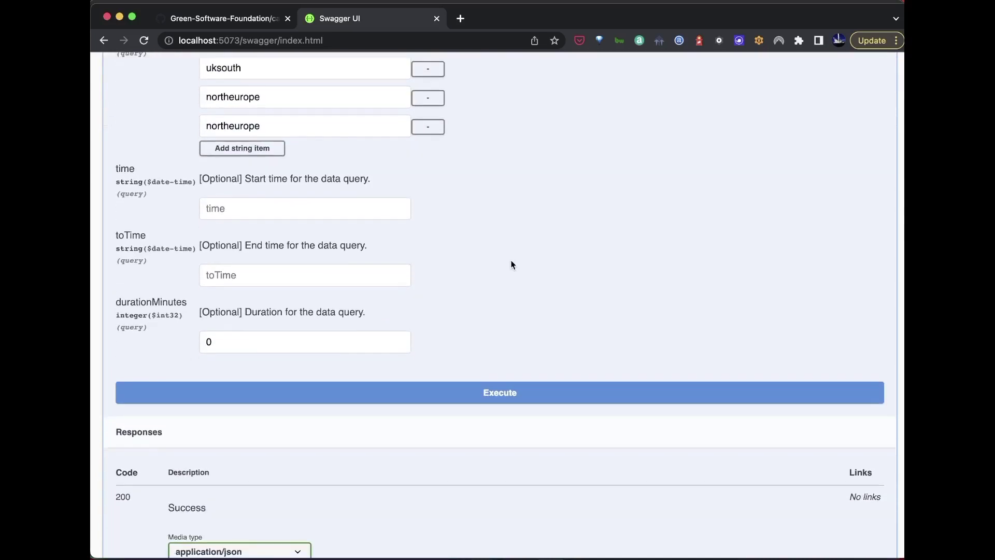
# - Execute the best-location request for uksouth and northeurope
pyautogui.click(483, 399)
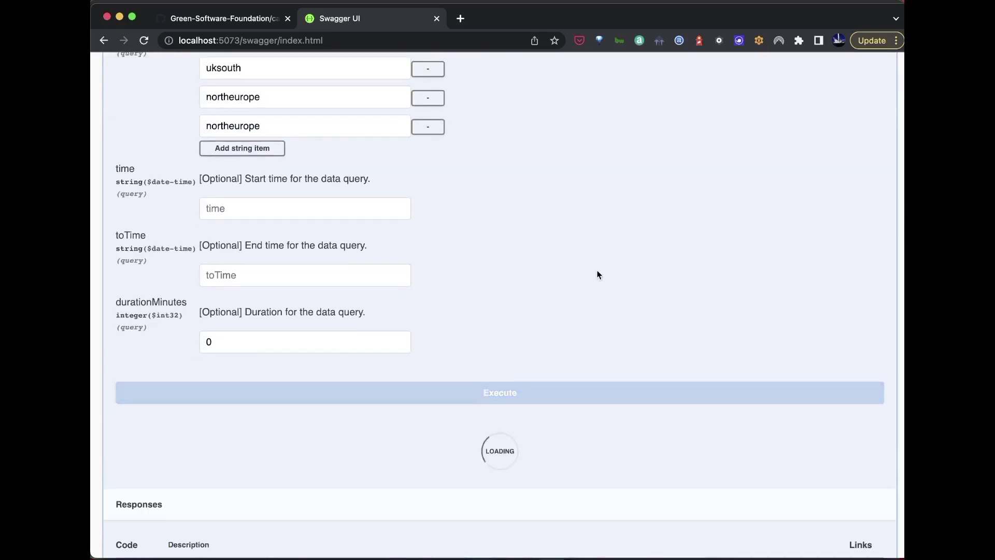
pyautogui.scroll(-3, 598, 273)
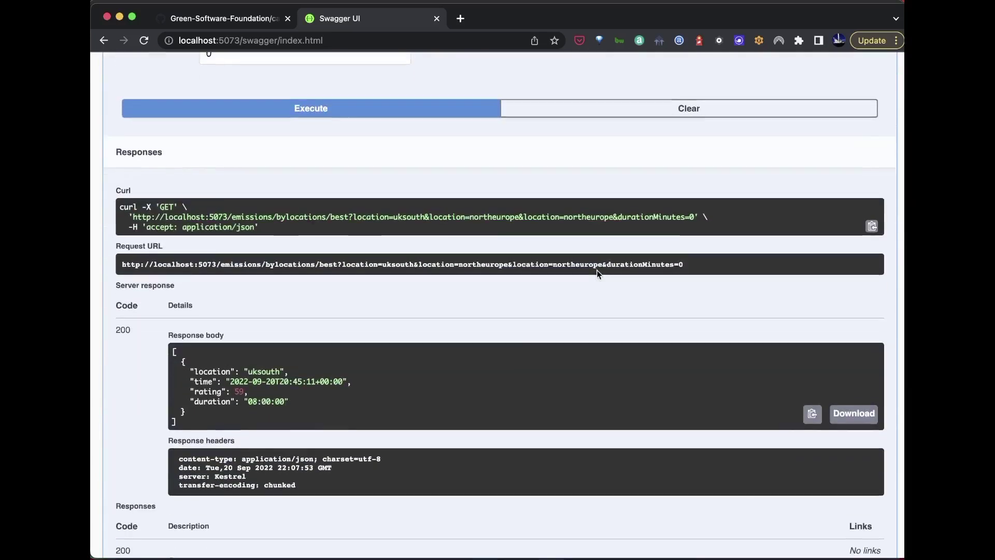
pyautogui.scroll(-1, 598, 274)
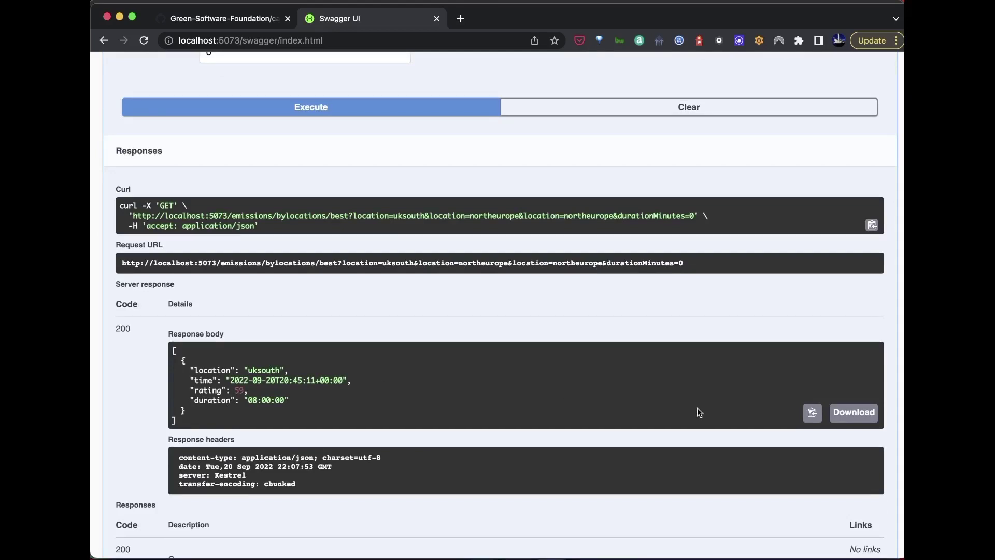
pyautogui.scroll(10, 489, 206)
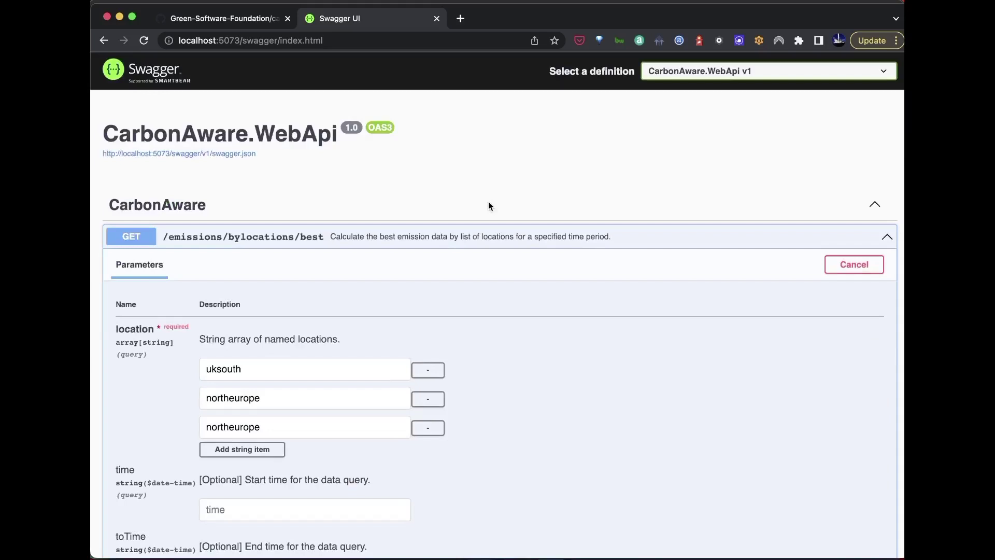